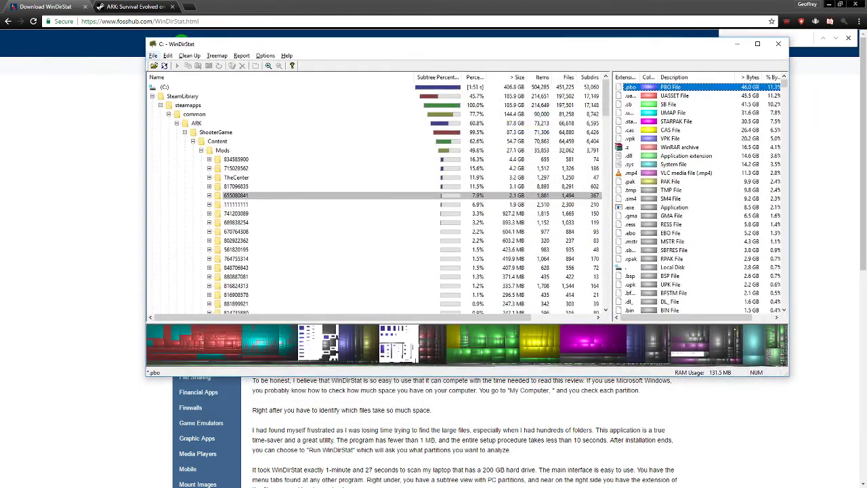
# Step: Scan drive C: and select ARK mod folder 834585900 in Content > Mods
pyautogui.click(153, 56)
pyautogui.click(236, 159)
pyautogui.scroll(-5, 373, 203)
pyautogui.scroll(-5, 373, 203)
pyautogui.scroll(-5, 372, 203)
pyautogui.scroll(-5, 372, 204)
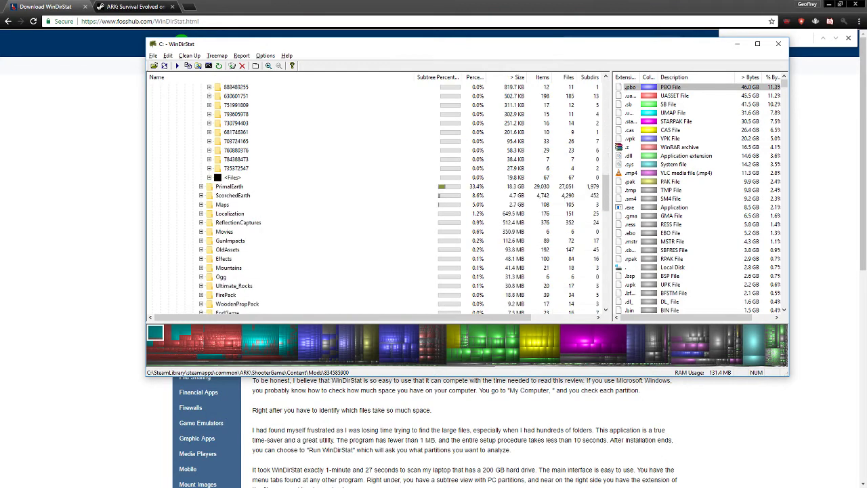
# Step: Show, then hide again, the loose .mod files inside the Mods folder
pyautogui.click(209, 177)
pyautogui.scroll(3, 372, 203)
pyautogui.scroll(-3, 372, 203)
pyautogui.click(209, 176)
pyautogui.scroll(5, 380, 204)
pyautogui.scroll(-7, 379, 203)
pyautogui.scroll(5, 379, 203)
pyautogui.scroll(5, 379, 203)
pyautogui.scroll(5, 379, 203)
# Step: Maximize WinDirStat and review the expanded folder tree
pyautogui.click(758, 43)
pyautogui.scroll(-10, 351, 227)
pyautogui.scroll(-10, 351, 226)
pyautogui.scroll(10, 351, 226)
pyautogui.scroll(10, 351, 226)
# Step: Collapse the Mods branch and step up to collapse SteamLibrary (185.9 GB)
pyautogui.press('Left')
pyautogui.press('Left')
pyautogui.press('Left')
pyautogui.press('Left')
pyautogui.press('Left')
pyautogui.press('Right')
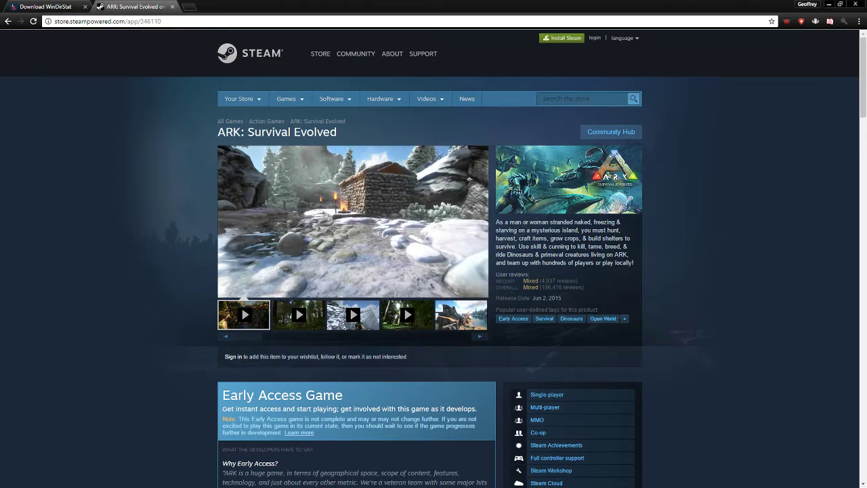
# Step: Expand workshop content folder 346110 (16.5 GB) and select its mod subfolder 715028562
pyautogui.click(828, 4)
pyautogui.click(38, 109)
pyautogui.click(73, 119)
pyautogui.scroll(-15, 312, 224)
pyautogui.scroll(-15, 311, 224)
pyautogui.scroll(10, 312, 224)
pyautogui.scroll(-9, 311, 223)
pyautogui.scroll(5, 312, 224)
pyautogui.scroll(10, 312, 224)
pyautogui.scroll(-10, 312, 224)
pyautogui.scroll(10, 312, 224)
pyautogui.press('Left')
pyautogui.press('Left')
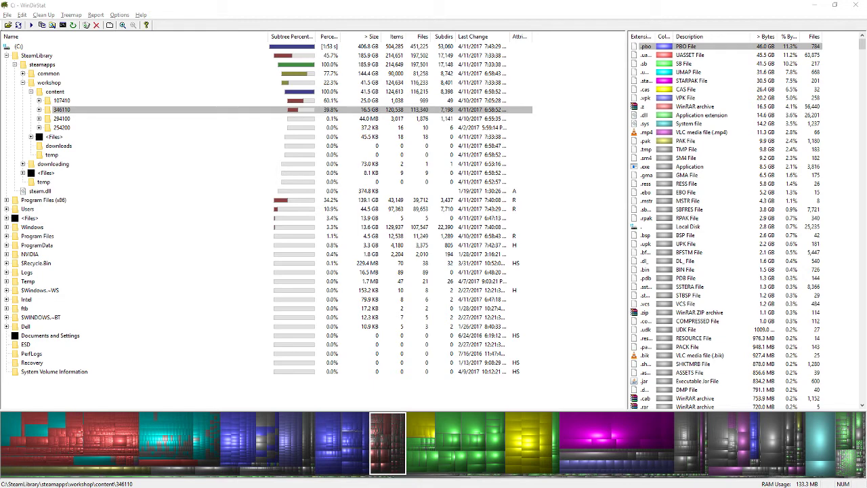
# Step: Minimize WinDirStat to show the Windows desktop
pyautogui.click(815, 4)
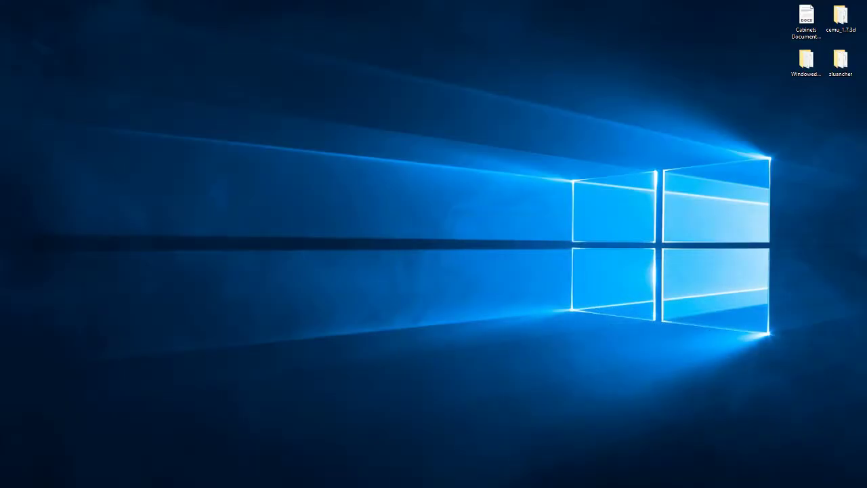